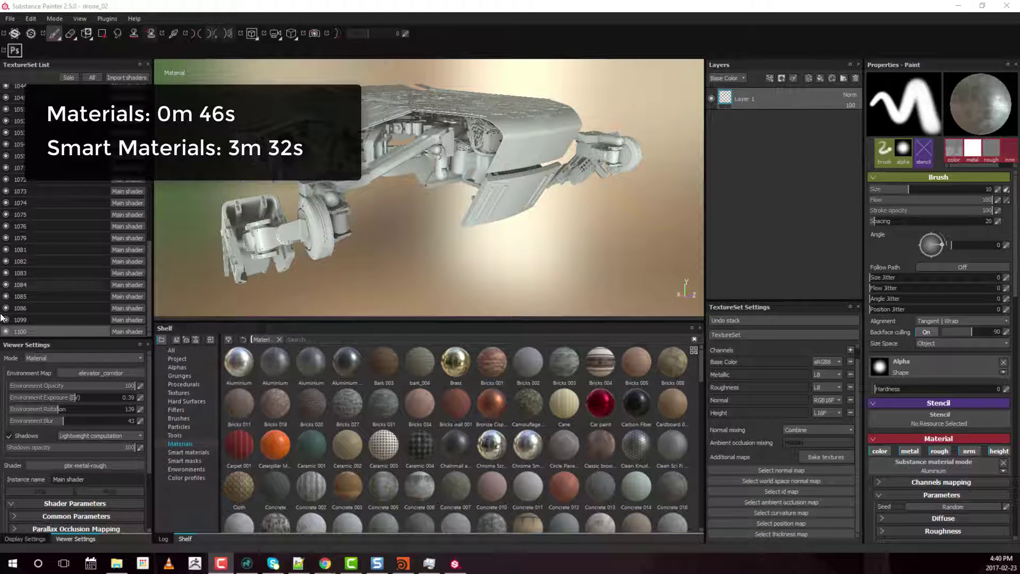
Step: Switch the Shelf to the Materials category and preview the Aluminium material thumbnail
{"action": "scroll", "coordinate": [71, 187], "scroll_direction": "up", "scroll_amount": 7}
{"action": "scroll", "coordinate": [71, 187], "scroll_direction": "down", "scroll_amount": 8}
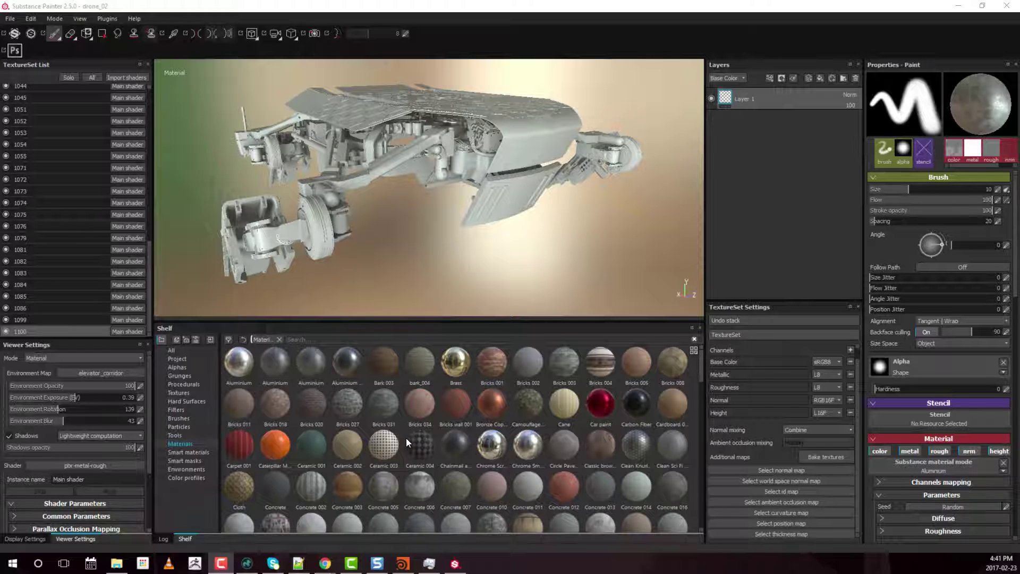
{"action": "scroll", "coordinate": [82, 271], "scroll_direction": "up", "scroll_amount": 10}
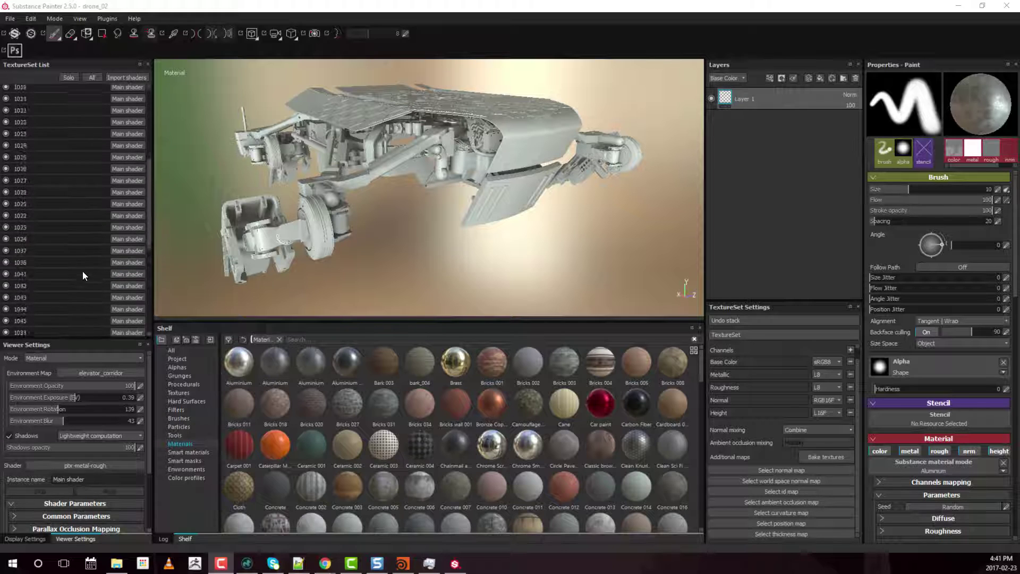
{"action": "scroll", "coordinate": [71, 201], "scroll_direction": "down", "scroll_amount": 10}
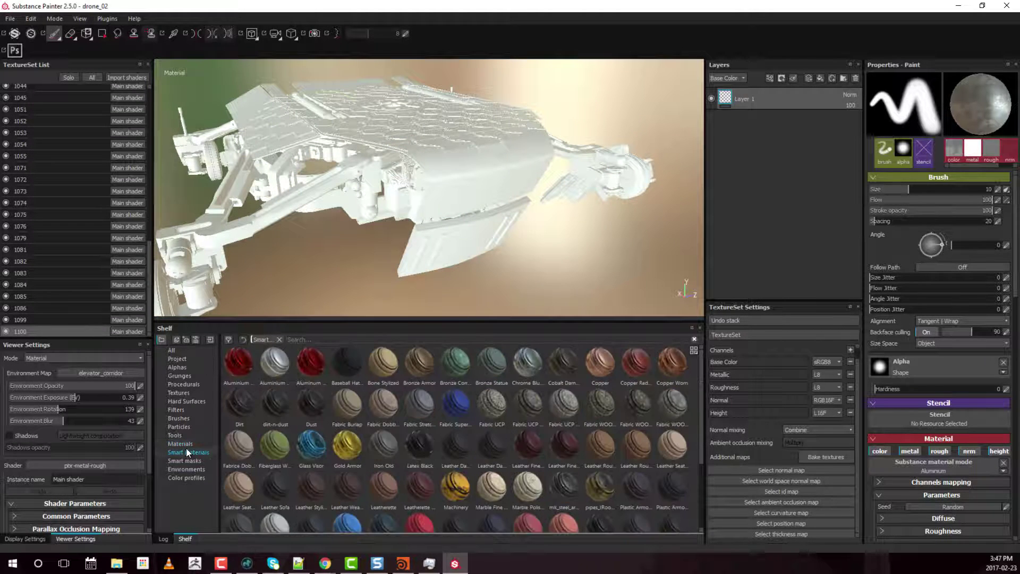
{"action": "left_click", "coordinate": [187, 445]}
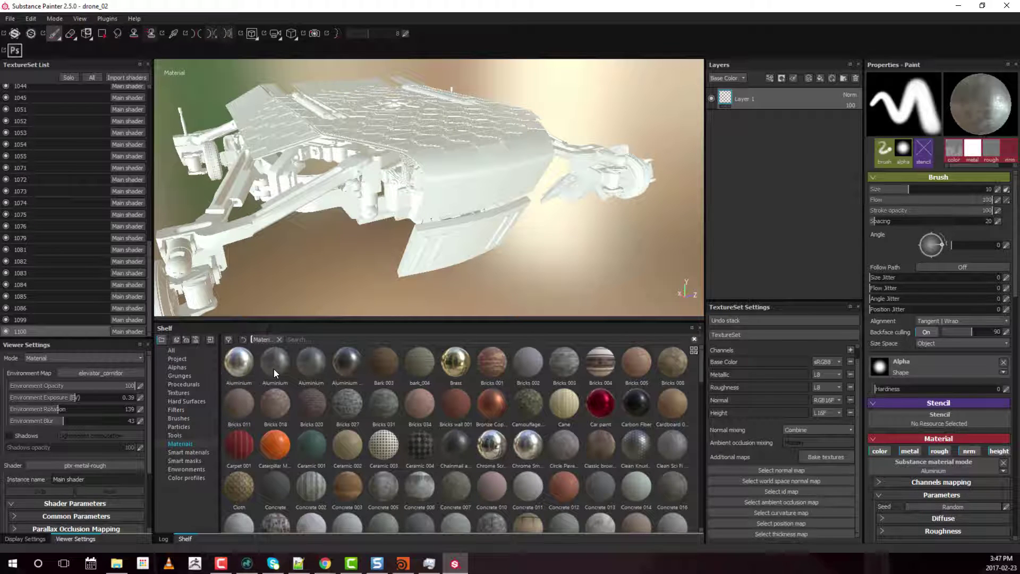
{"action": "mouse_move", "coordinate": [274, 370]}
Step: Add Aluminium as a fill layer and expand its Normal, Metallic, Roughness and Diffuse parameters
{"action": "left_click_drag", "start_coordinate": [268, 364], "coordinate": [797, 91]}
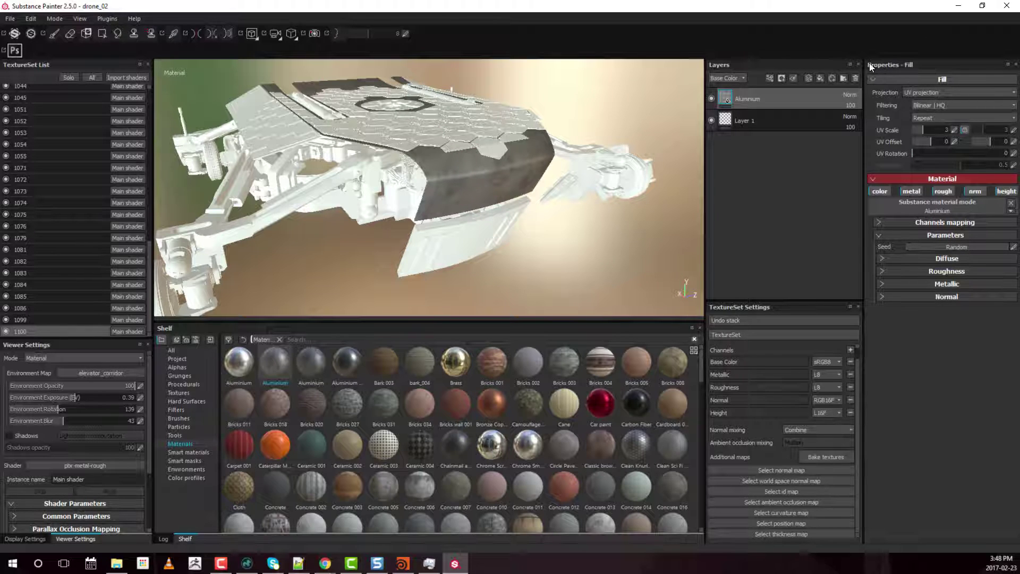
{"action": "left_click", "coordinate": [933, 297]}
{"action": "left_click", "coordinate": [936, 283]}
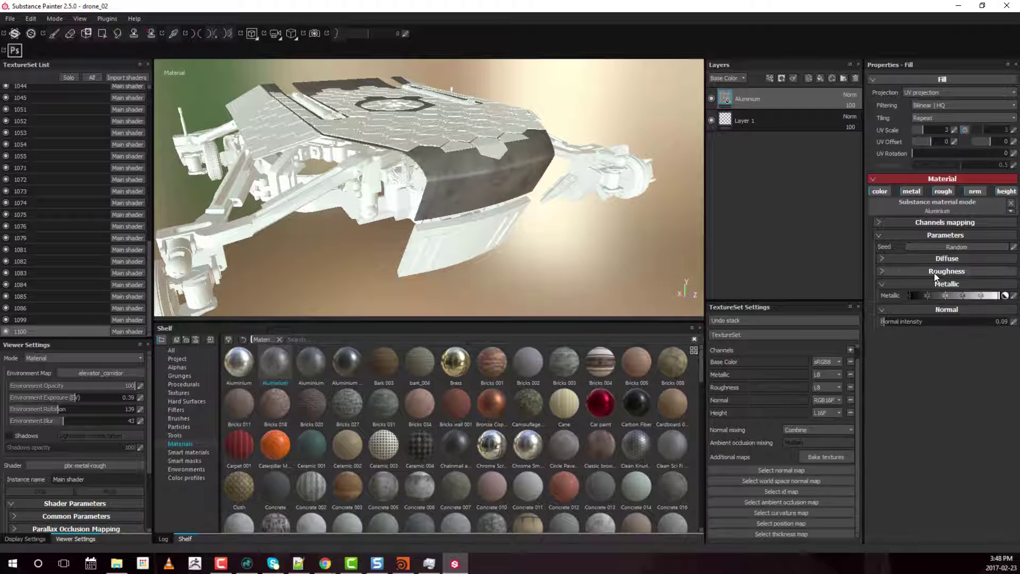
{"action": "left_click", "coordinate": [934, 272]}
{"action": "left_click", "coordinate": [941, 258]}
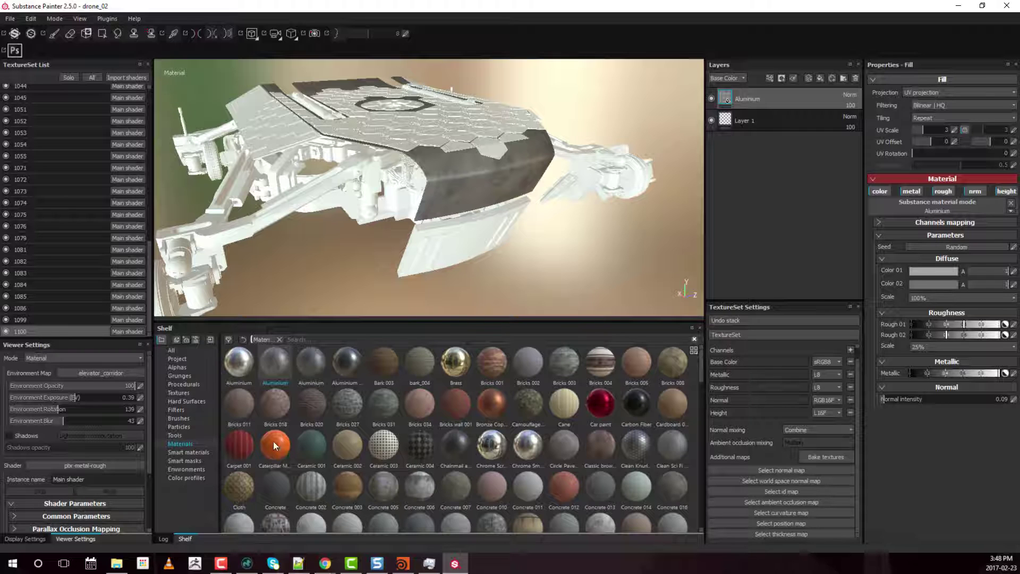
Step: Drop the Caterpillar Metal material onto the layer stack above the Aluminium layer
{"action": "left_click_drag", "start_coordinate": [275, 448], "coordinate": [788, 91]}
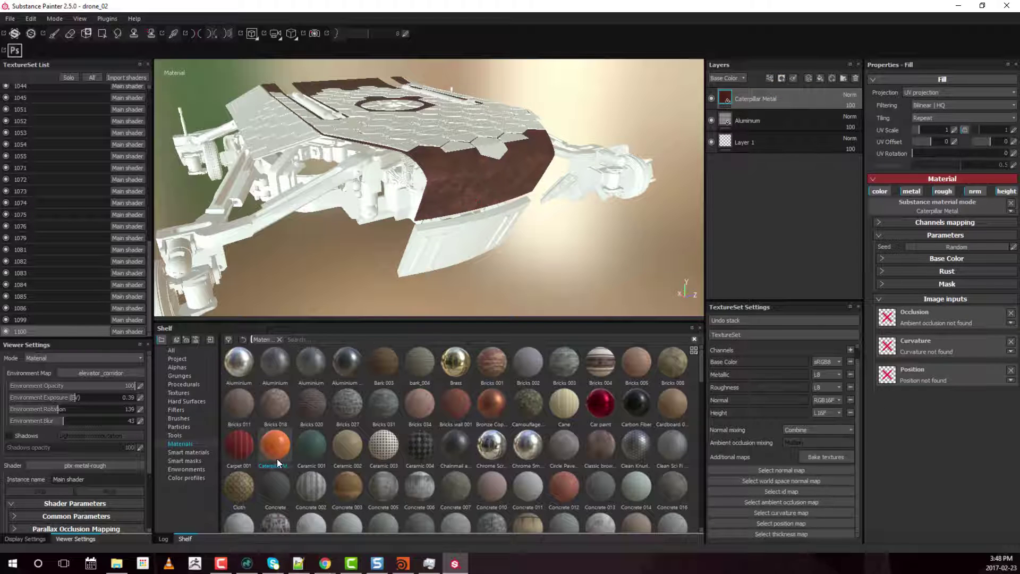
{"action": "left_click_drag", "start_coordinate": [280, 452], "coordinate": [420, 368]}
Step: Clear all bake maps, enable Ambient occlusion, Curvature and Position, and bake texture set 1100
{"action": "left_click", "coordinate": [820, 456]}
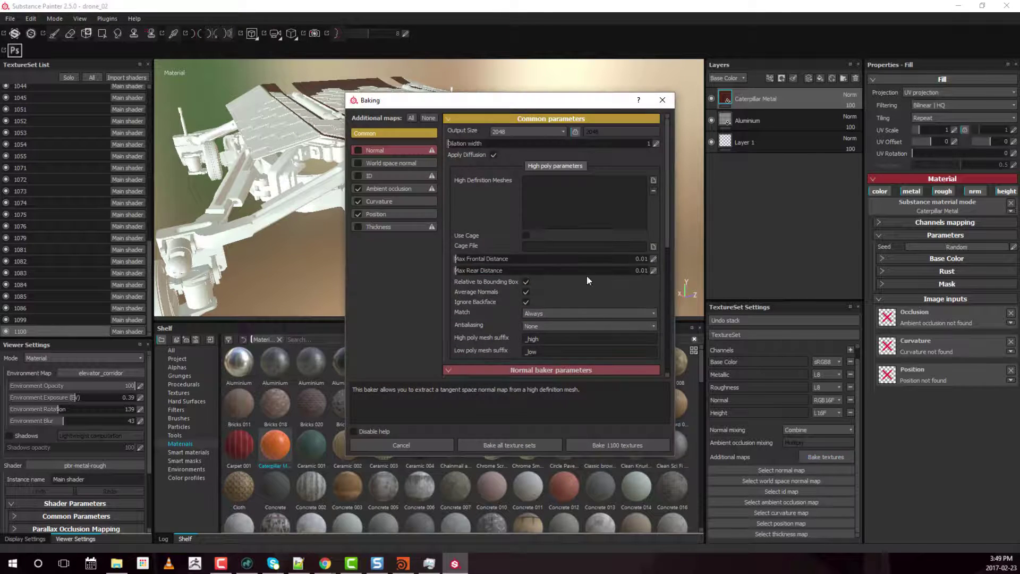
{"action": "left_click", "coordinate": [427, 117]}
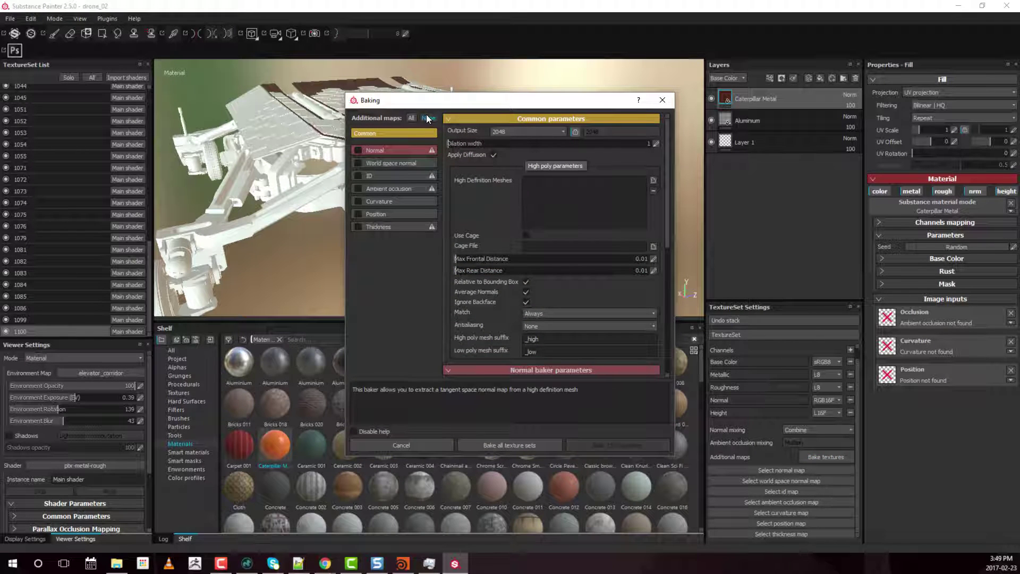
{"action": "left_click", "coordinate": [358, 187]}
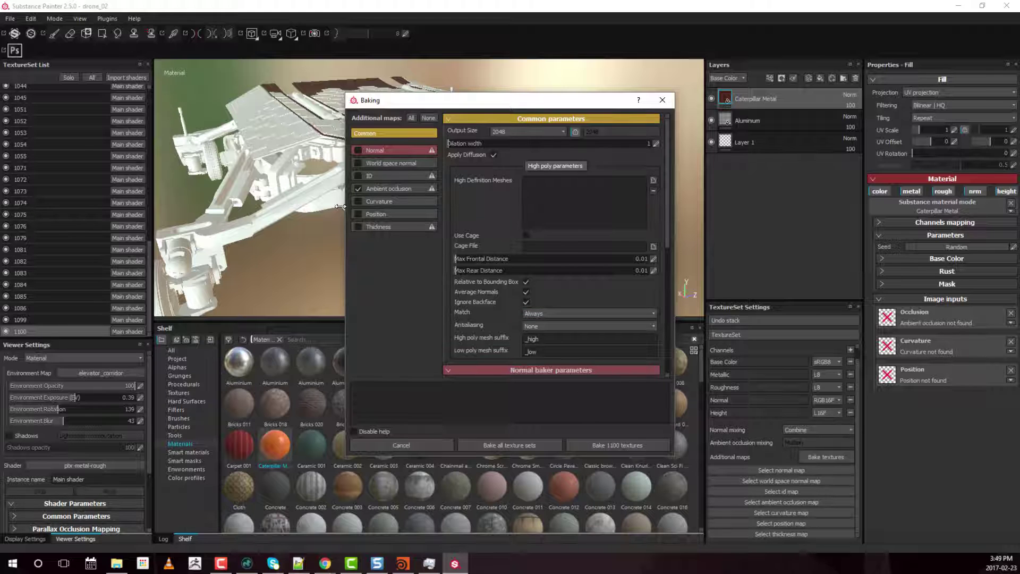
{"action": "left_click", "coordinate": [358, 201]}
{"action": "left_click", "coordinate": [356, 215]}
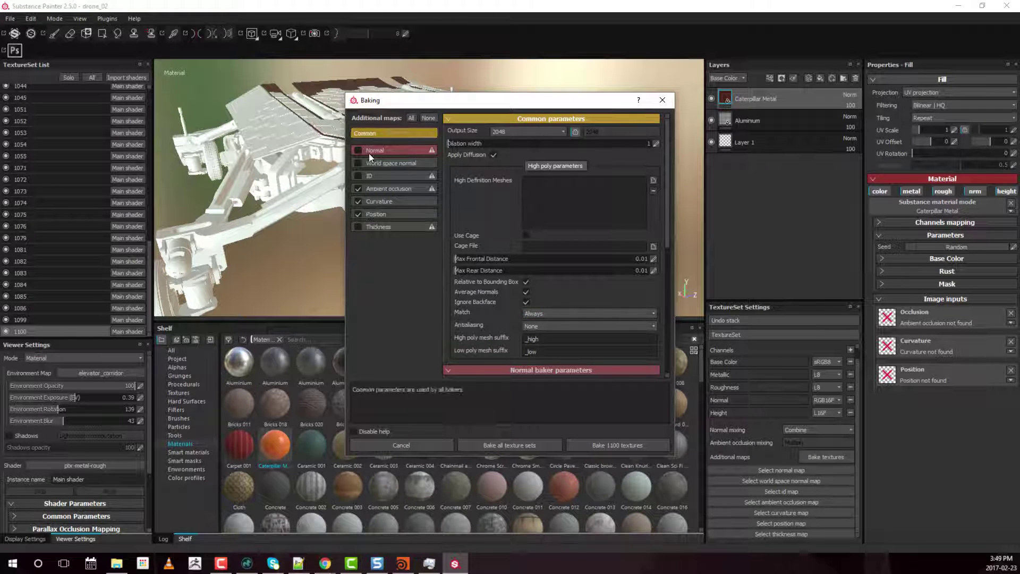
{"action": "left_click", "coordinate": [658, 442]}
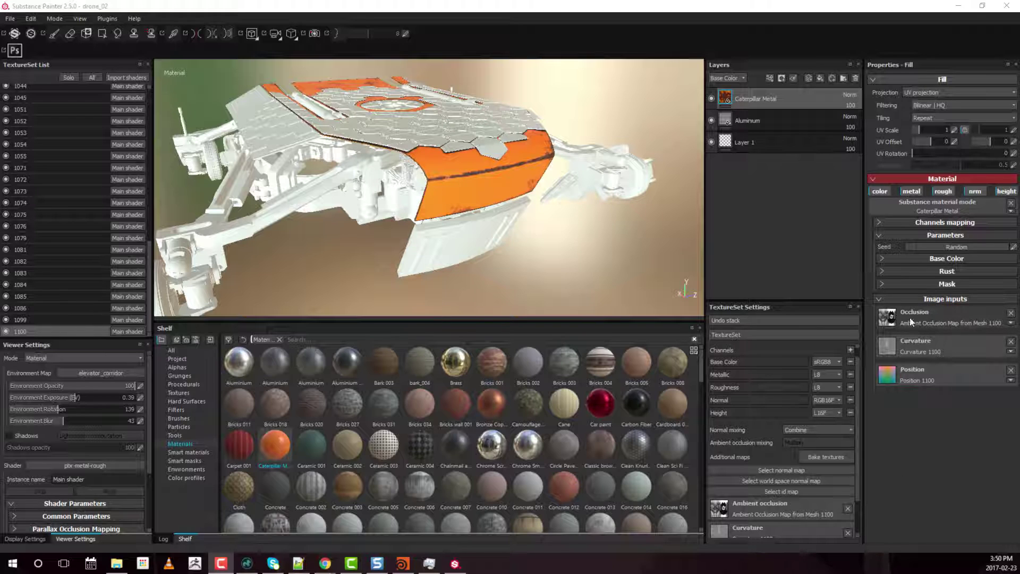
Step: Check the baked Ambient Occlusion, Curvature and Position 1100 maps in TextureSet Settings
{"action": "scroll", "coordinate": [788, 436], "scroll_direction": "down", "scroll_amount": 2}
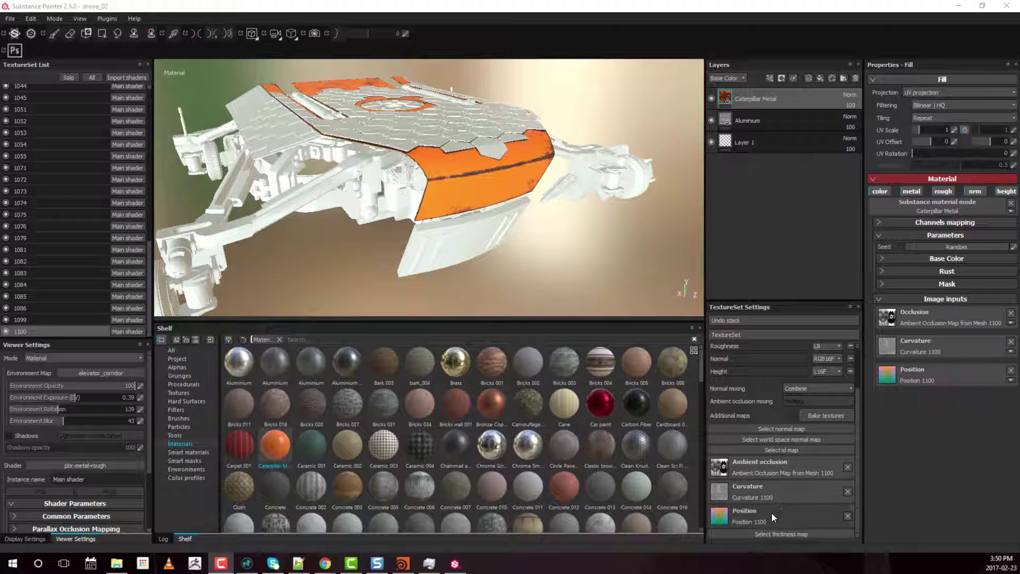
{"action": "left_click_drag", "start_coordinate": [772, 512], "coordinate": [452, 446]}
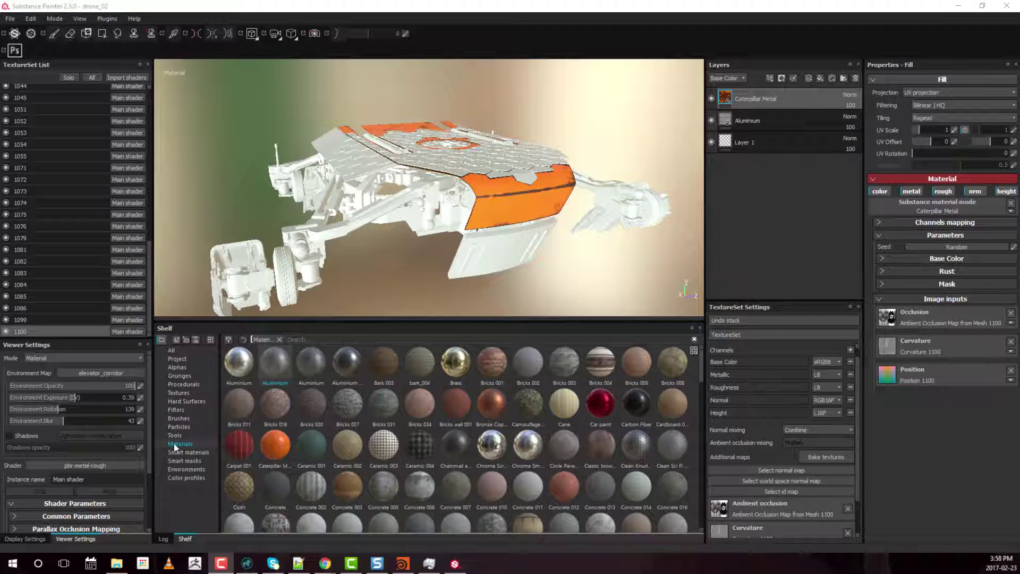
Step: Add Bronze Armor from Smart materials atop the stack, then inspect Caterpillar Metal and Aluminium layers
{"action": "left_click", "coordinate": [187, 451]}
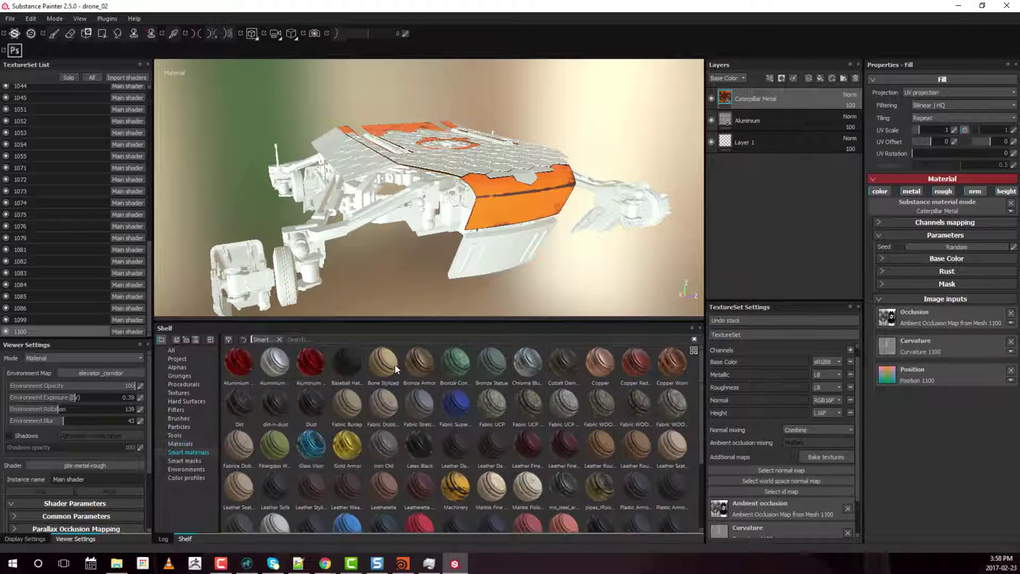
{"action": "left_click_drag", "start_coordinate": [722, 275], "coordinate": [817, 91]}
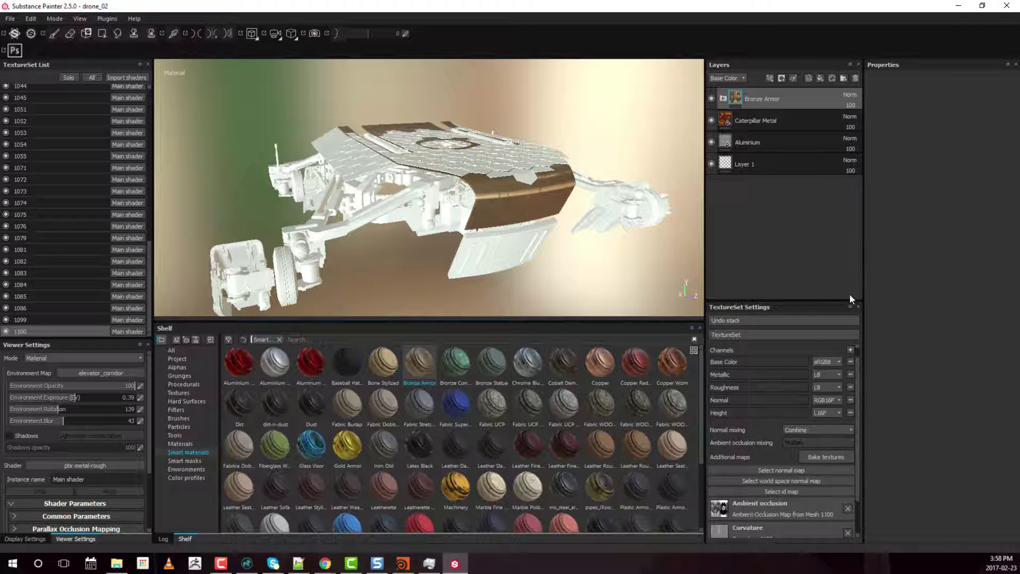
{"action": "left_click", "coordinate": [808, 123]}
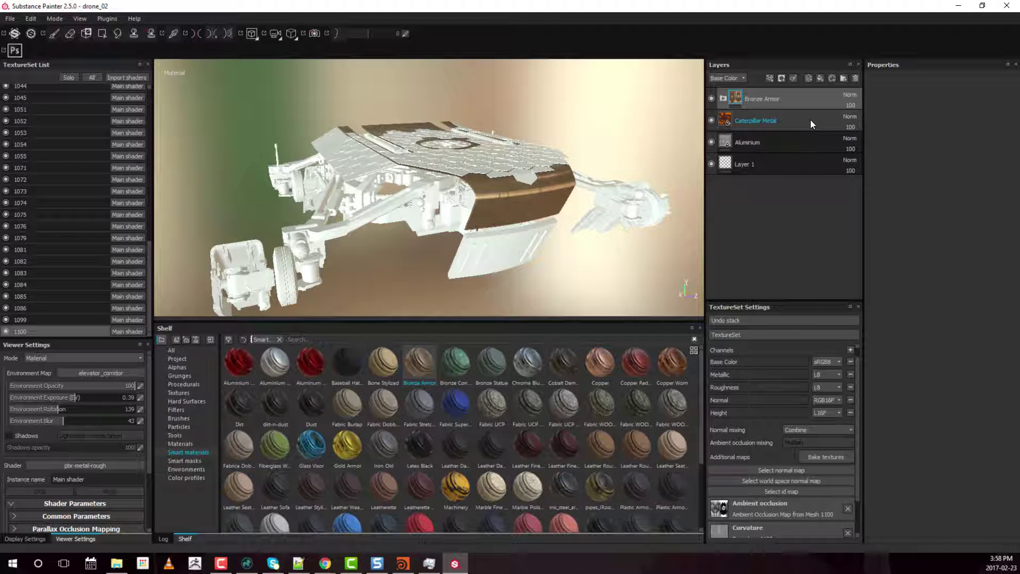
{"action": "left_click", "coordinate": [803, 139]}
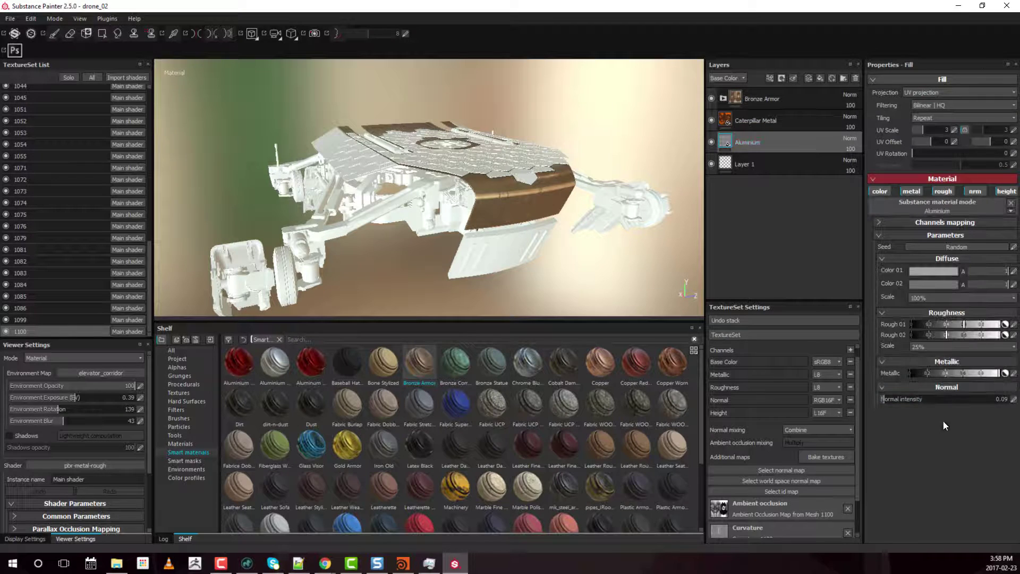
{"action": "left_click", "coordinate": [805, 119]}
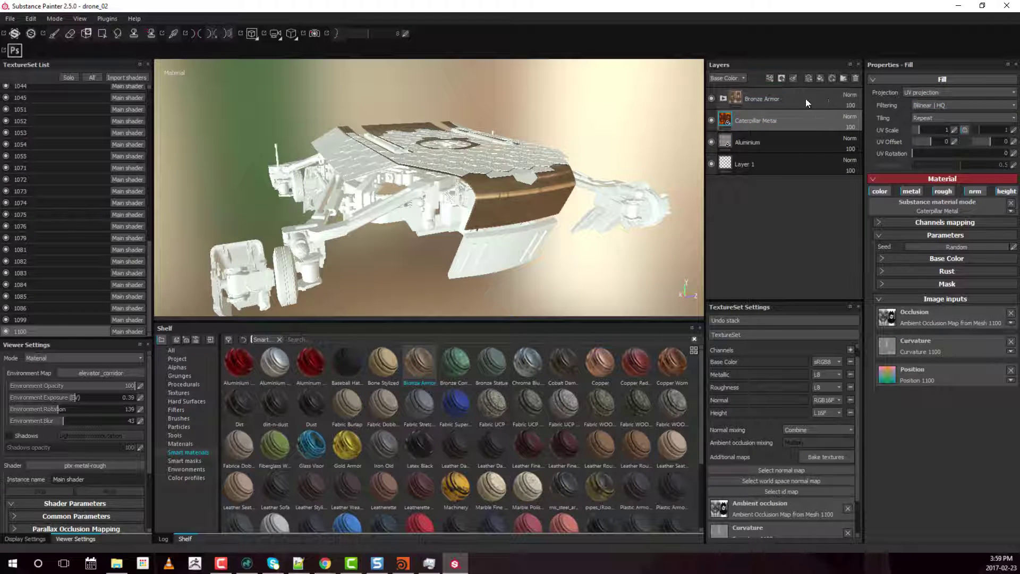
{"action": "left_click", "coordinate": [806, 98]}
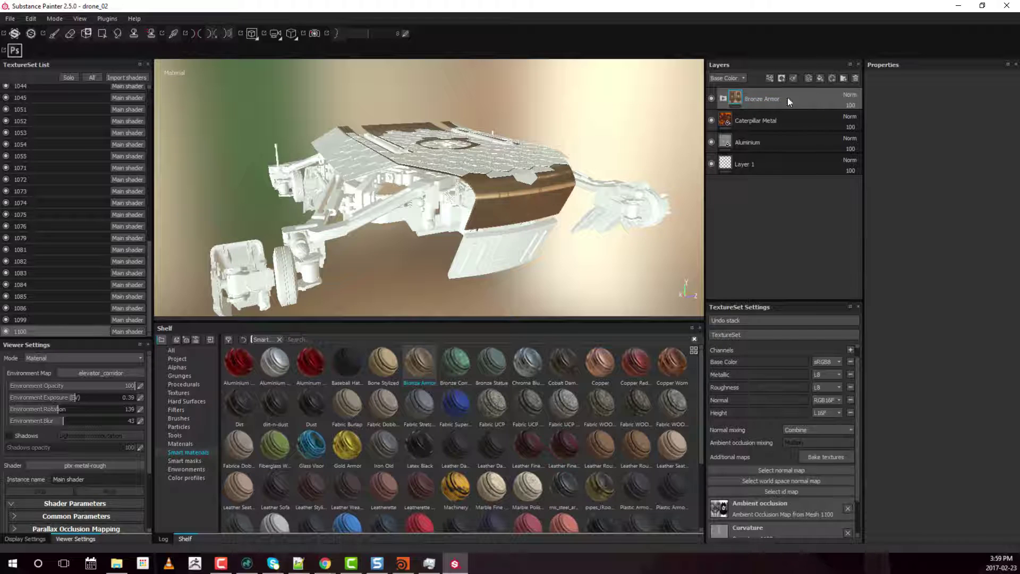
Step: Expand the Bronze Armor group and select the Dirt layer's mask
{"action": "left_click", "coordinate": [724, 99]}
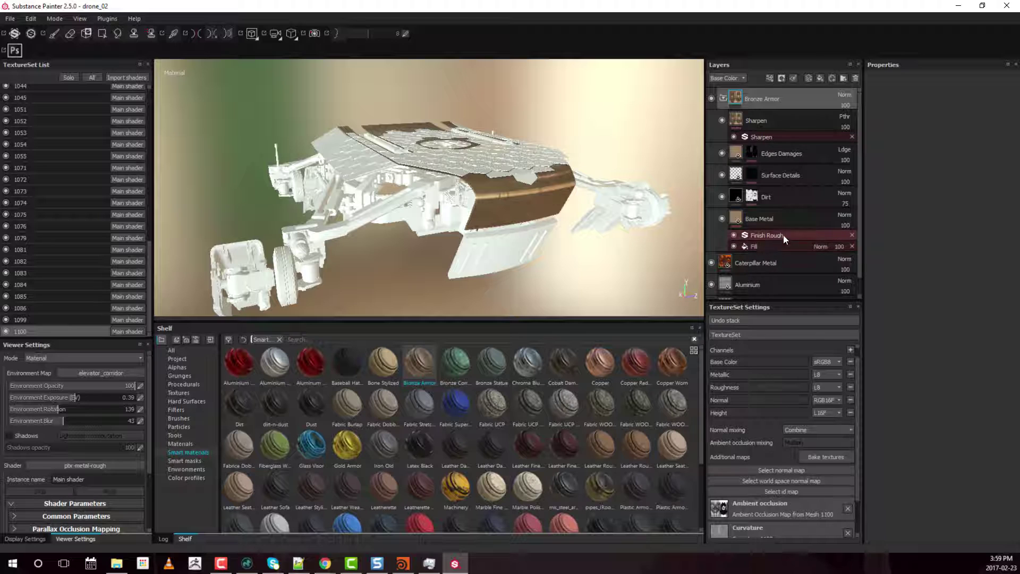
{"action": "left_click", "coordinate": [757, 197]}
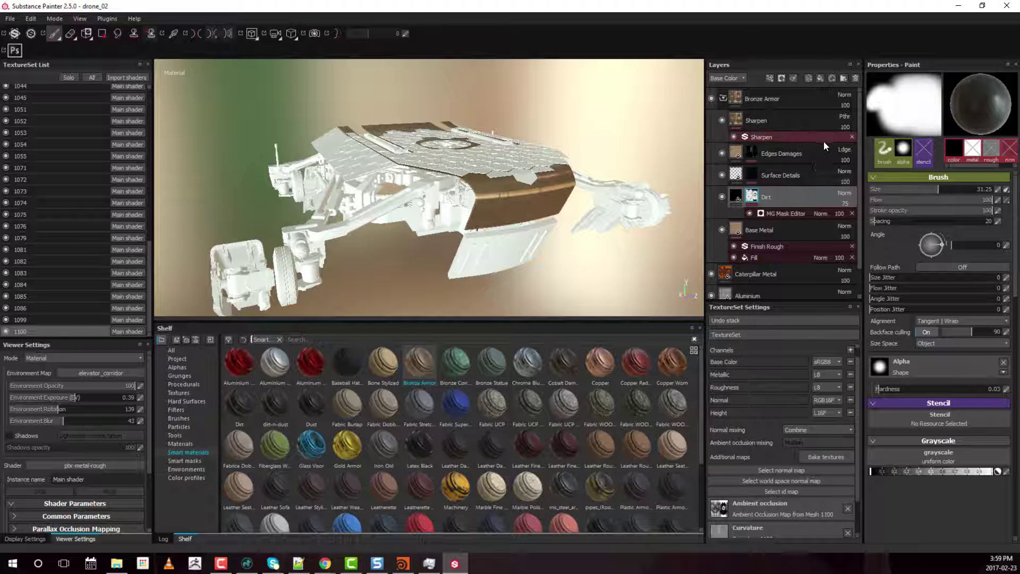
{"action": "scroll", "coordinate": [774, 485], "scroll_direction": "down", "scroll_amount": 1}
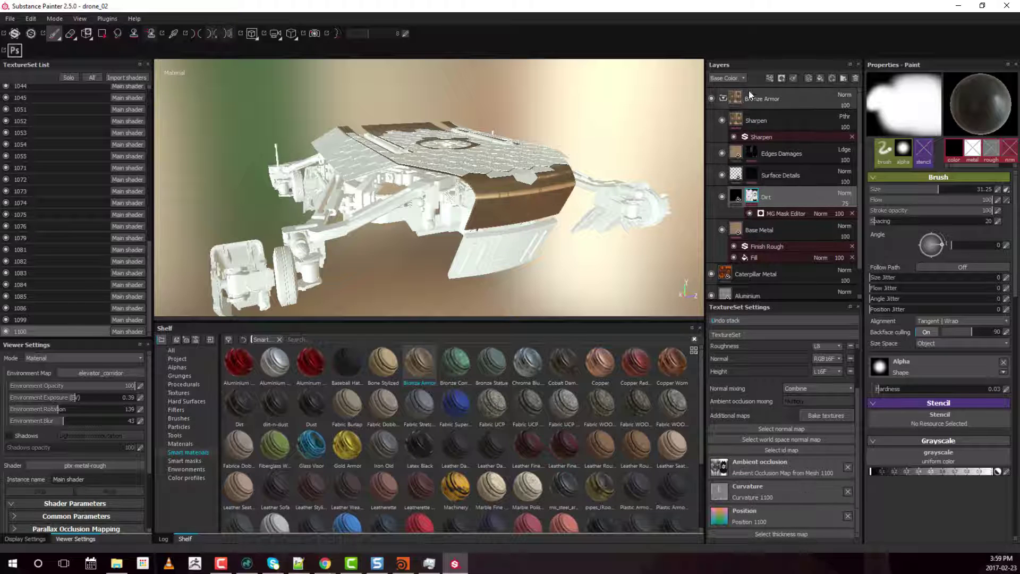
Step: Collapse the Bronze Armor group and select the Aluminium layer
{"action": "left_click", "coordinate": [722, 98]}
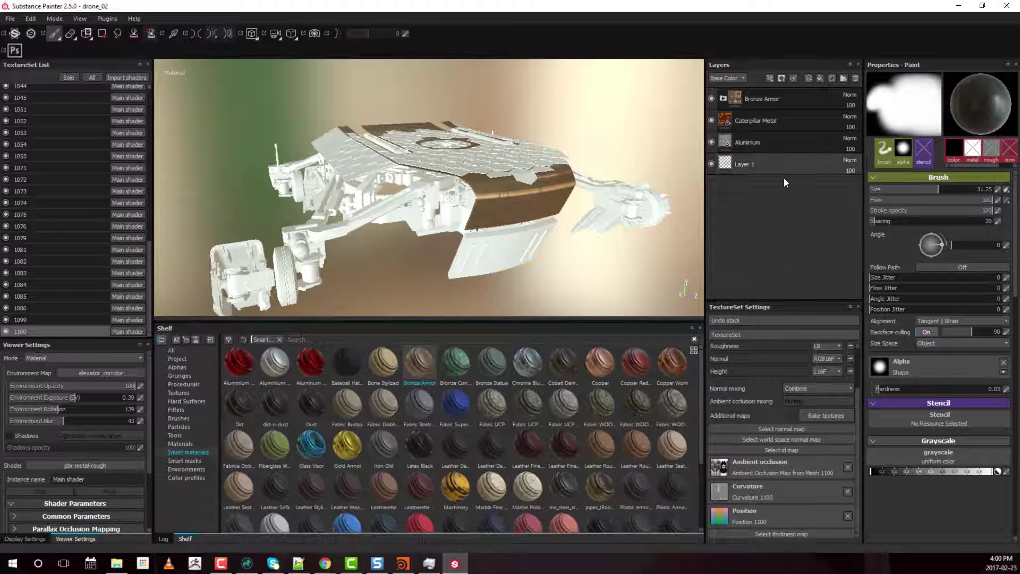
{"action": "left_click", "coordinate": [795, 143]}
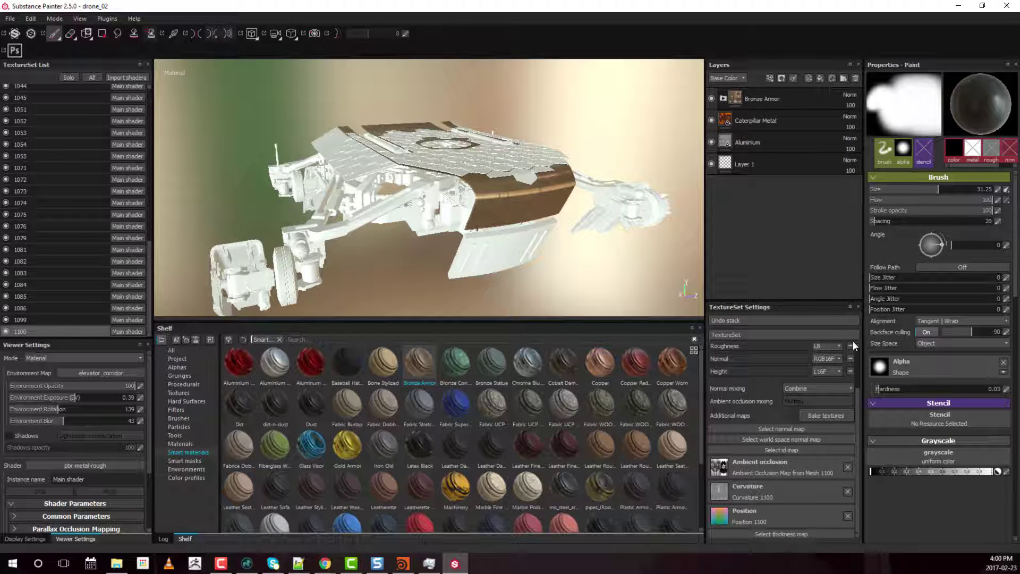